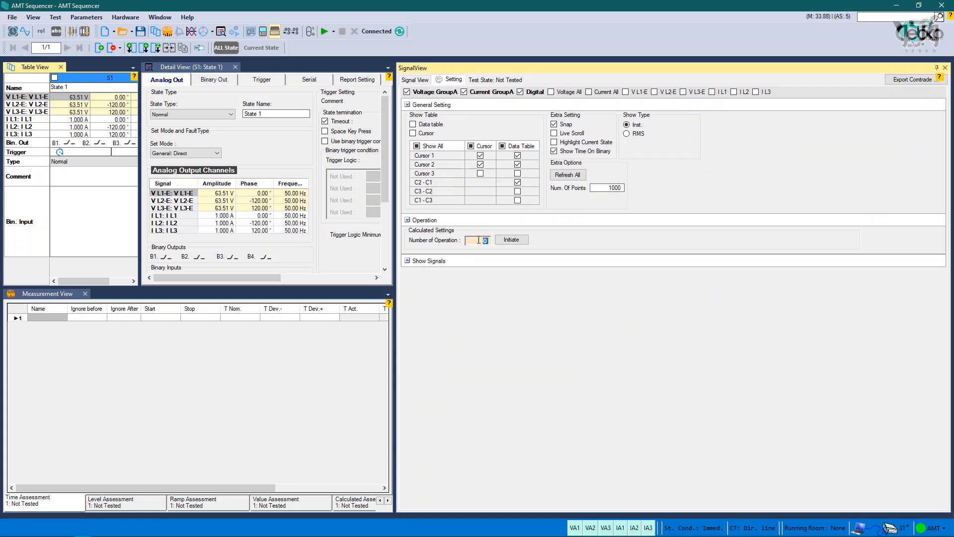
# - Create 3 calculated signal operations and delete the first one
pyautogui.write('3')
pyautogui.click(511, 240)
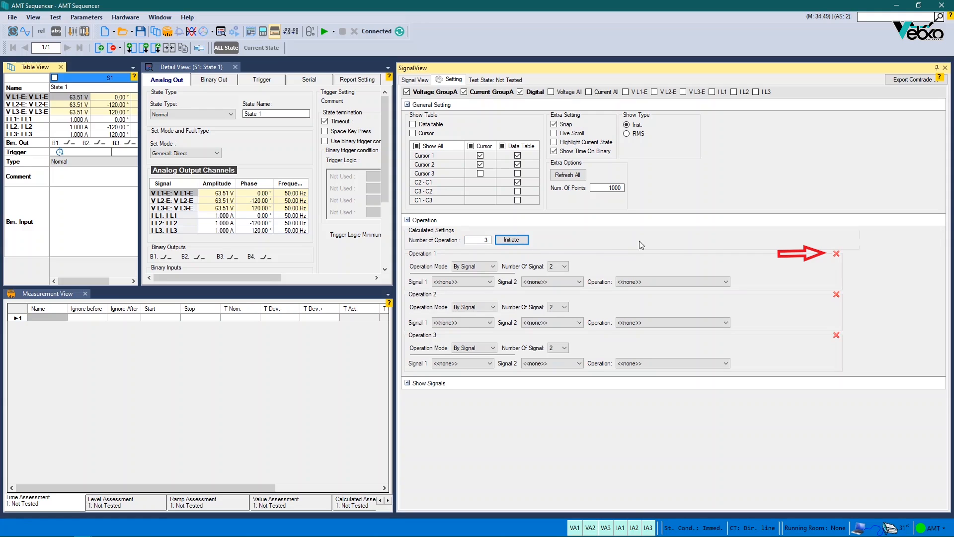
pyautogui.click(837, 255)
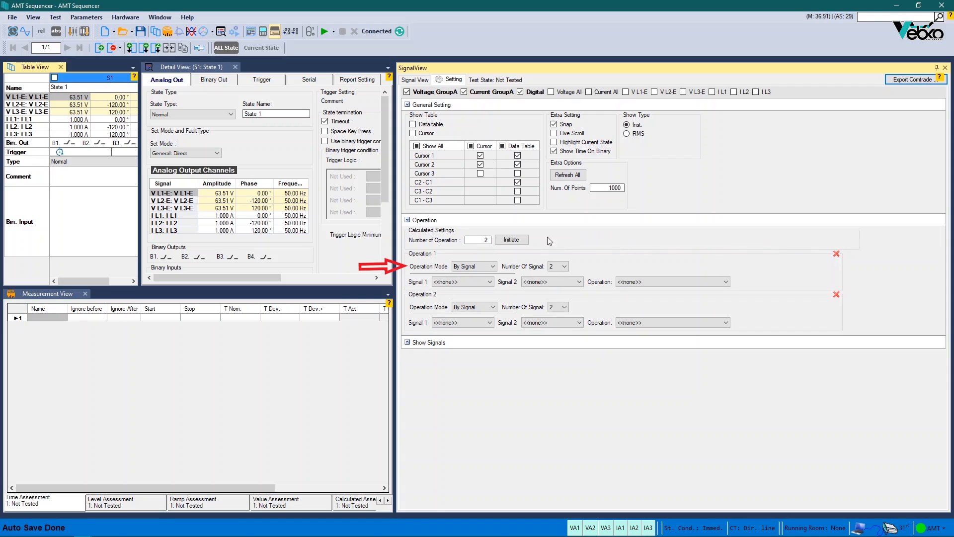
pyautogui.click(493, 266)
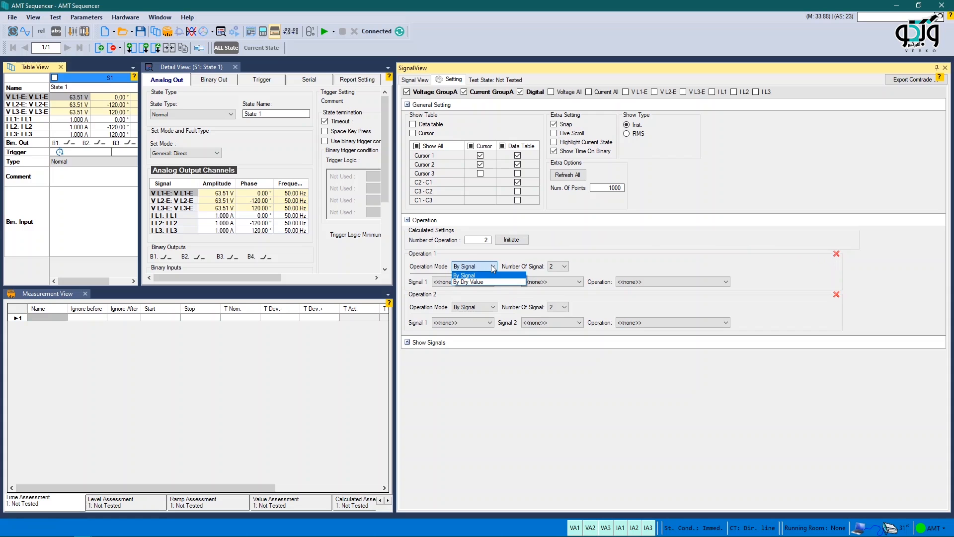
pyautogui.click(492, 268)
# - Assign binary input C3 to Bin. in 3 and C4 to Bin. in 4 in the hardware configuration
pyautogui.click(275, 32)
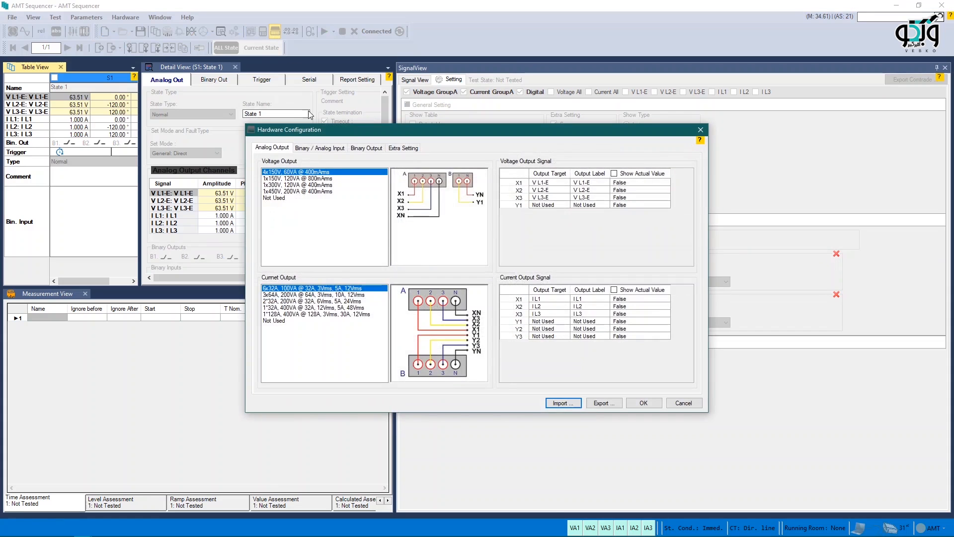
pyautogui.click(316, 149)
pyautogui.click(316, 187)
pyautogui.click(312, 392)
pyautogui.click(319, 194)
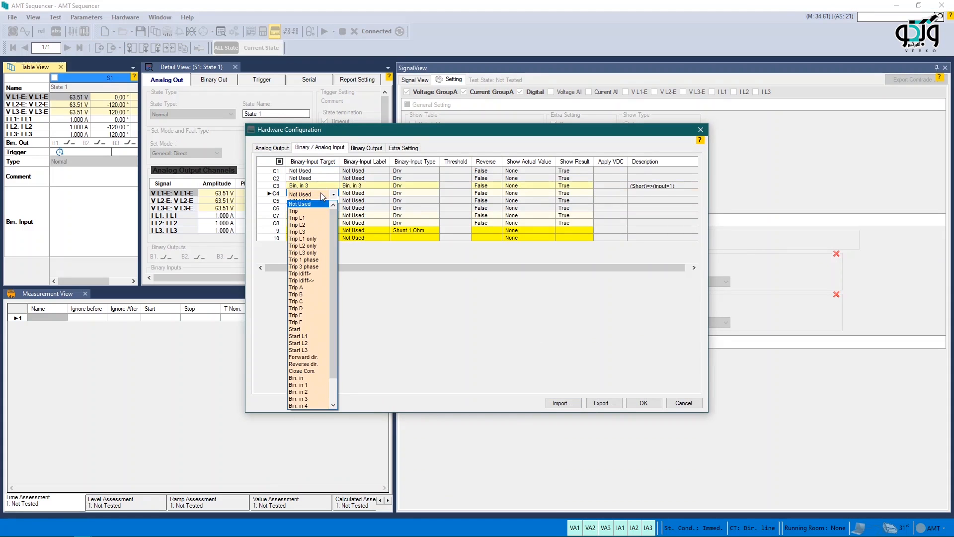
pyautogui.click(313, 406)
pyautogui.click(642, 403)
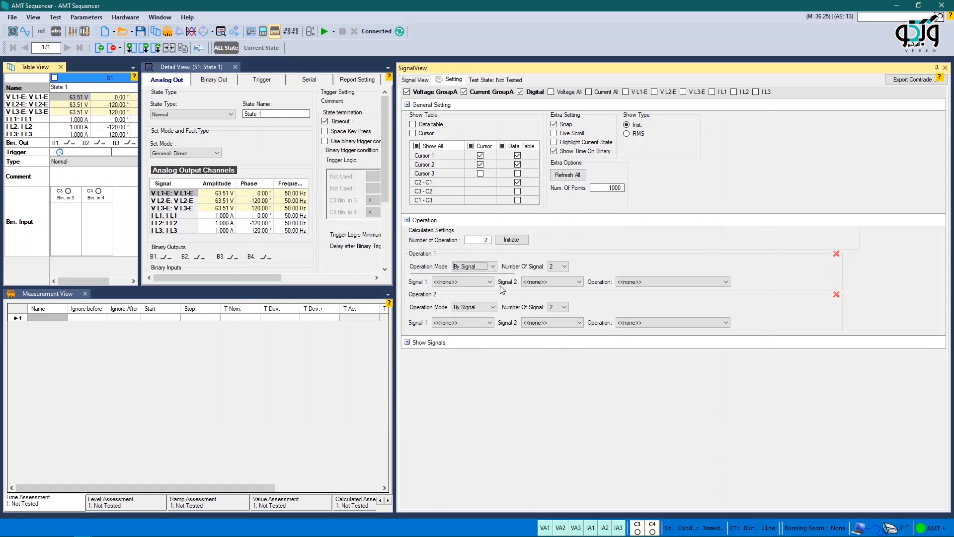
# - Set Operation 1 to By Dry Value mode, with a value of 5 for both C3 and C4
pyautogui.click(480, 267)
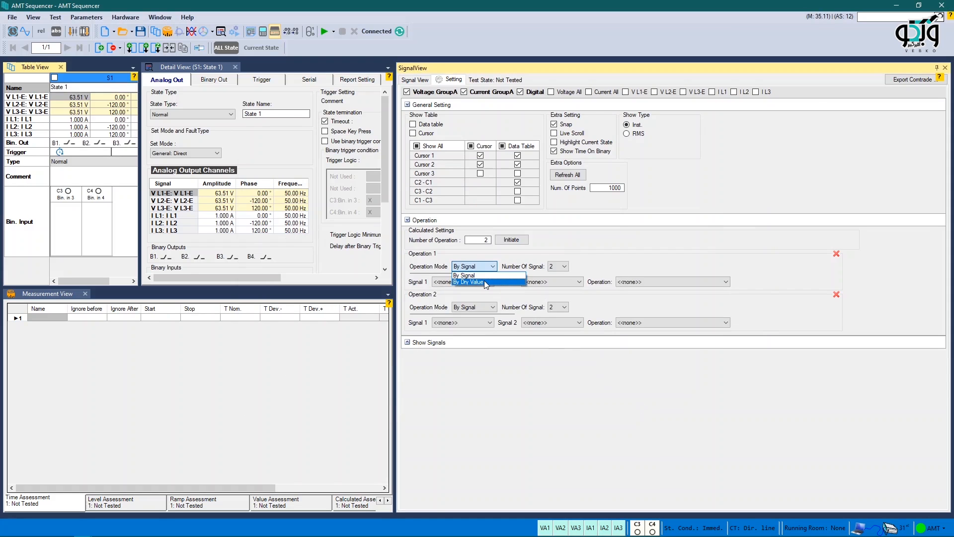
pyautogui.click(484, 281)
pyautogui.click(442, 292)
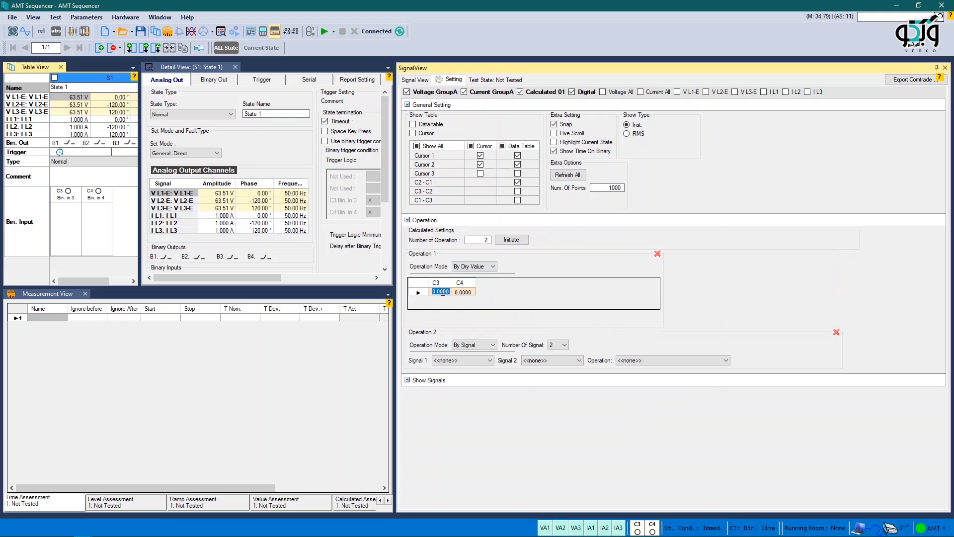
pyautogui.write('5')
pyautogui.press('Tab')
pyautogui.write('5')
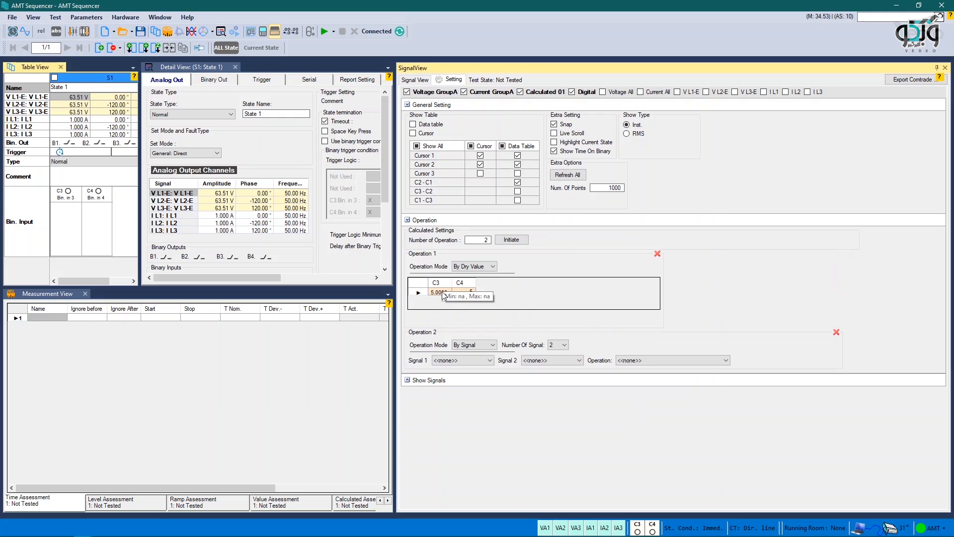
pyautogui.press('Return')
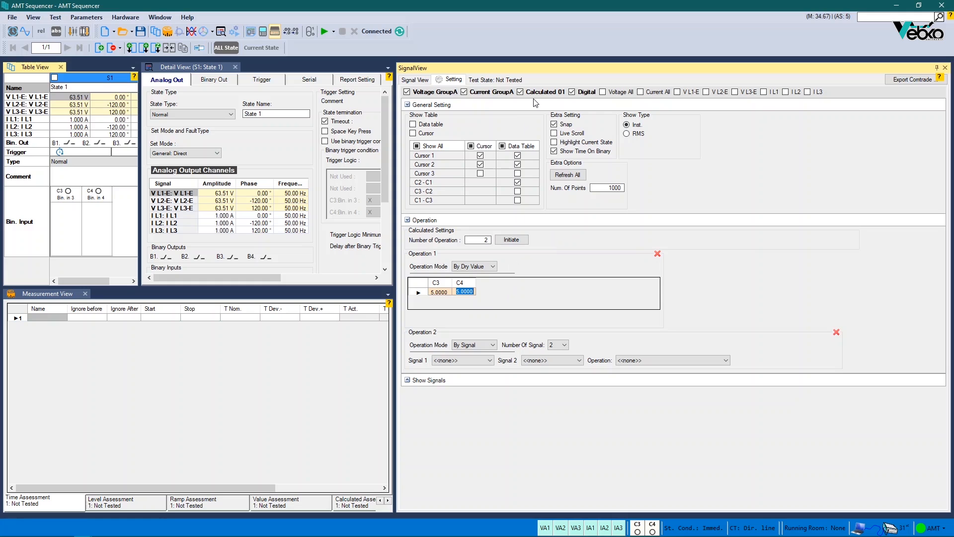
# - Set State 1's timeout to 10 s and run the test with the signal graphs displayed
pyautogui.click(424, 80)
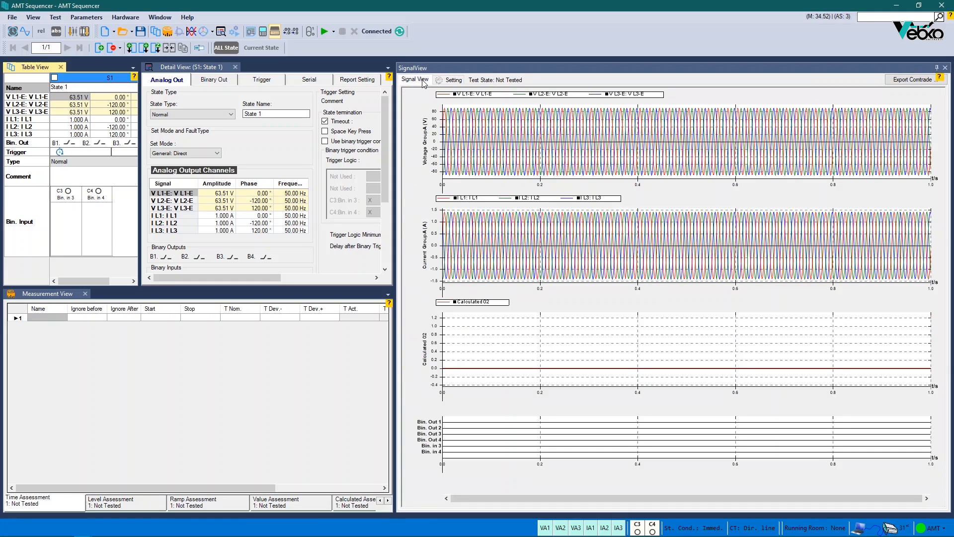
pyautogui.moveTo(247, 277); pyautogui.dragTo(322, 291)
pyautogui.click(321, 122)
pyautogui.write('10')
pyautogui.press('Return')
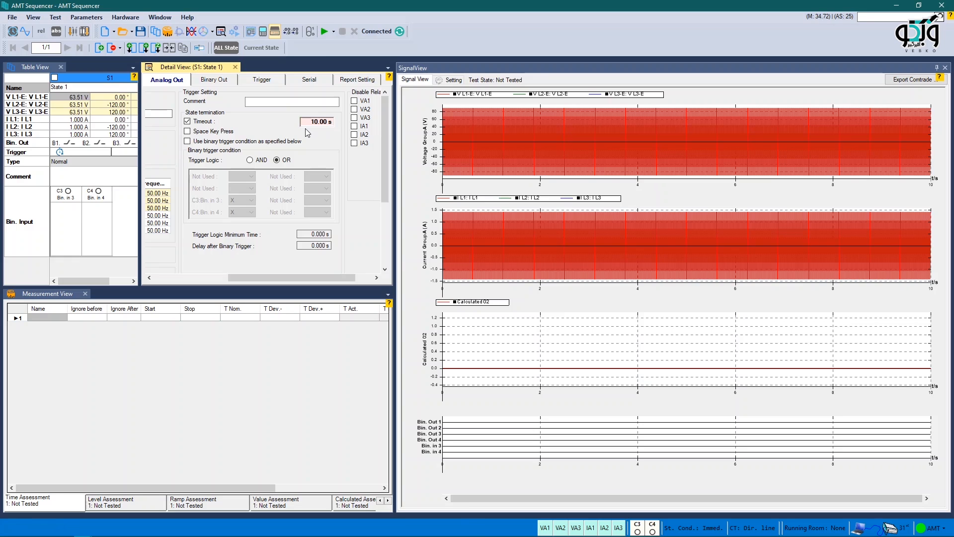
pyautogui.click(325, 31)
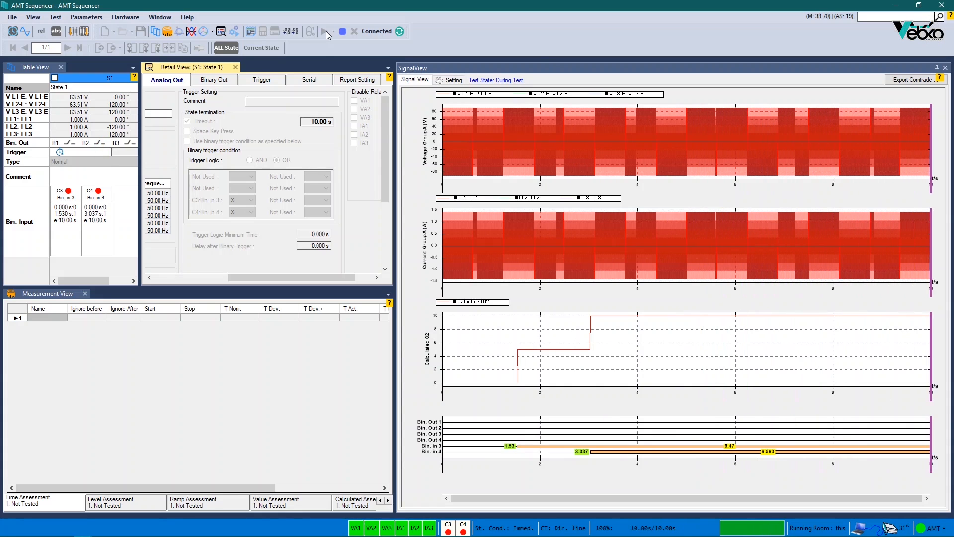
# - Configure Operation 2 for 2 signals, with V L1-E as Signal 1 and I L1 as Signal 2
pyautogui.click(450, 79)
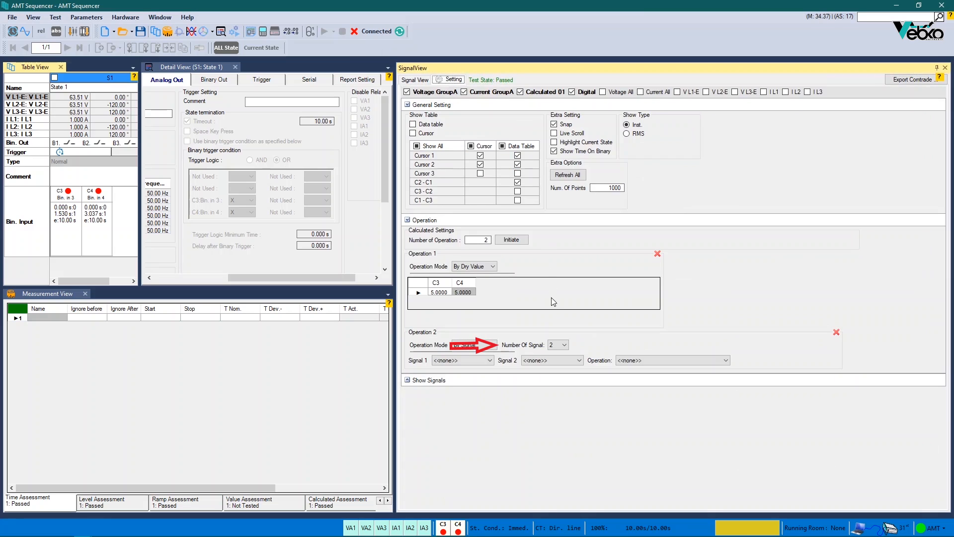
pyautogui.click(563, 345)
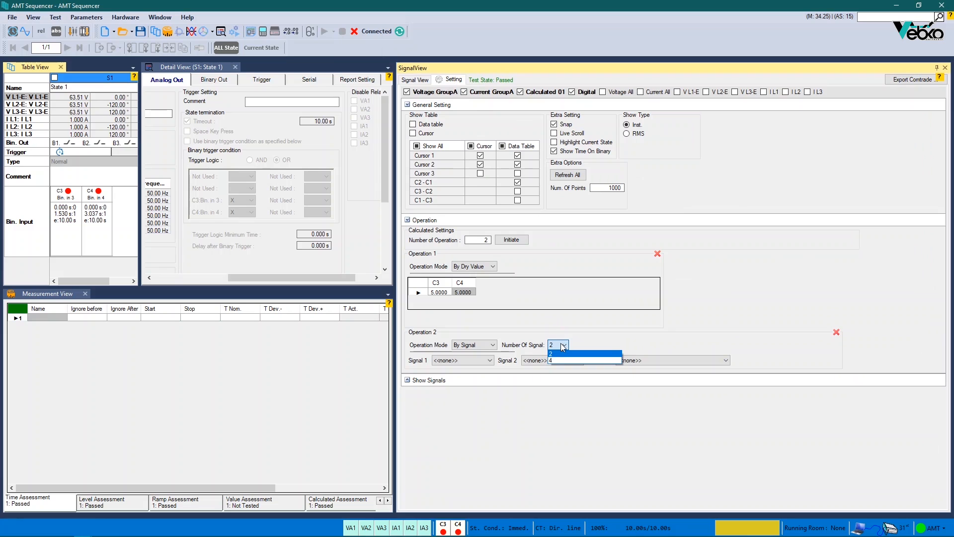
pyautogui.click(564, 353)
pyautogui.click(477, 360)
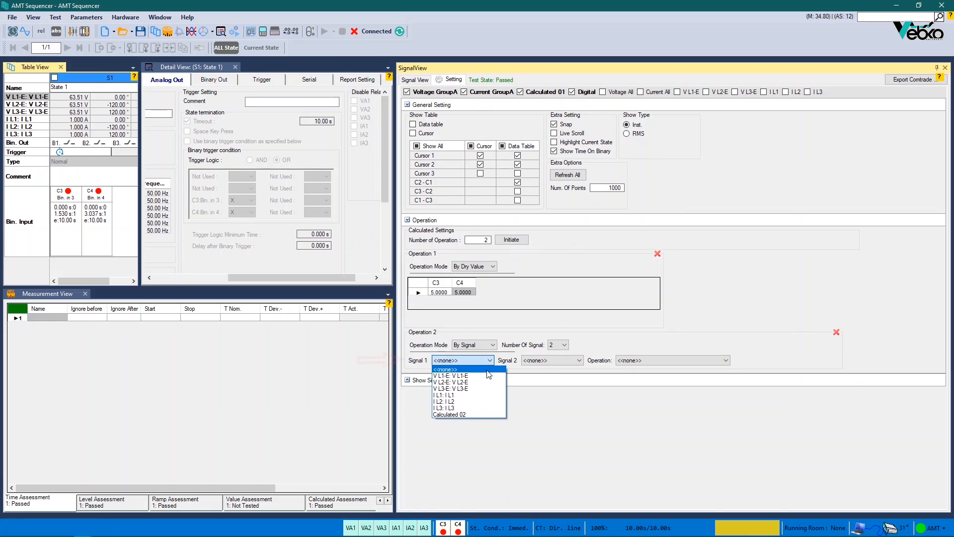
pyautogui.click(488, 378)
pyautogui.click(579, 360)
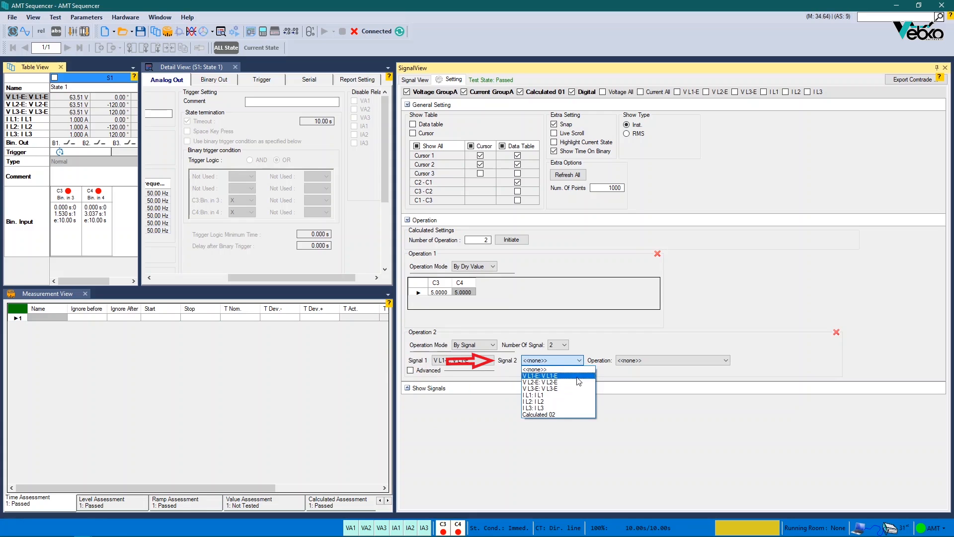
pyautogui.click(578, 395)
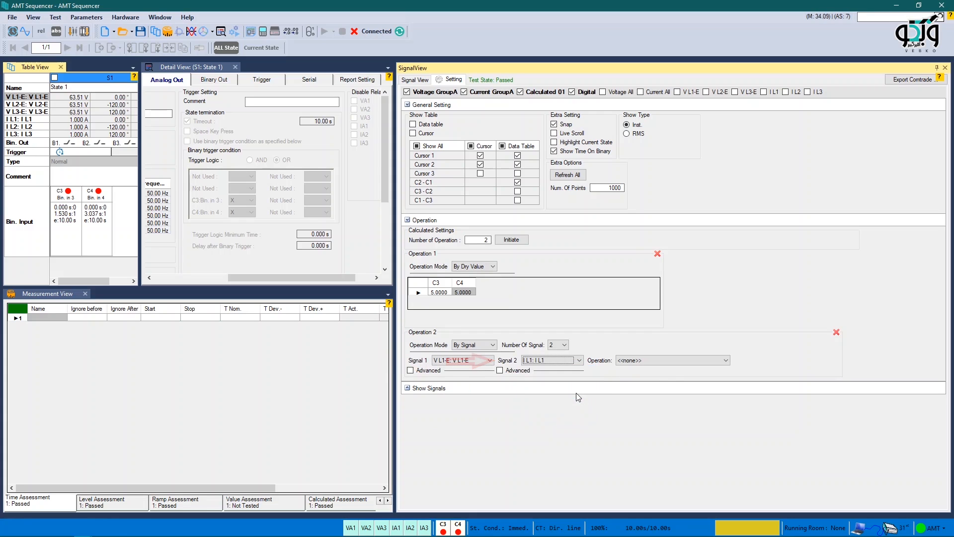
# - Enable the advanced settings for Signal 1 of Operation 2 and choose V as its unit
pyautogui.click(410, 370)
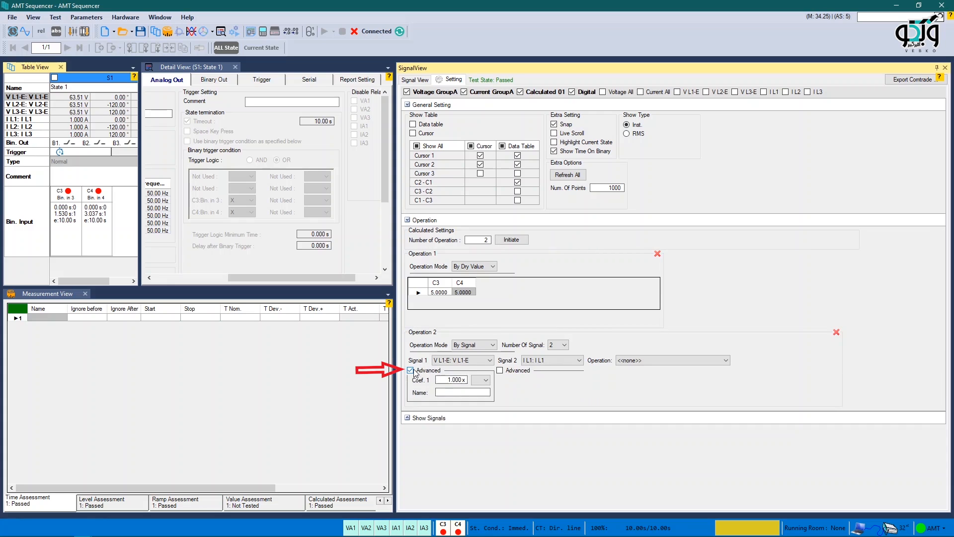
pyautogui.click(486, 380)
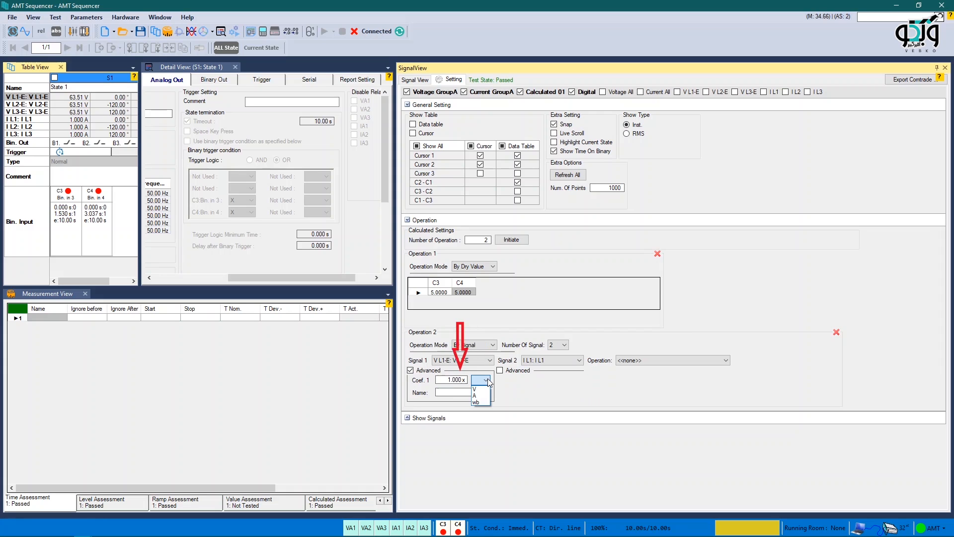
pyautogui.click(487, 380)
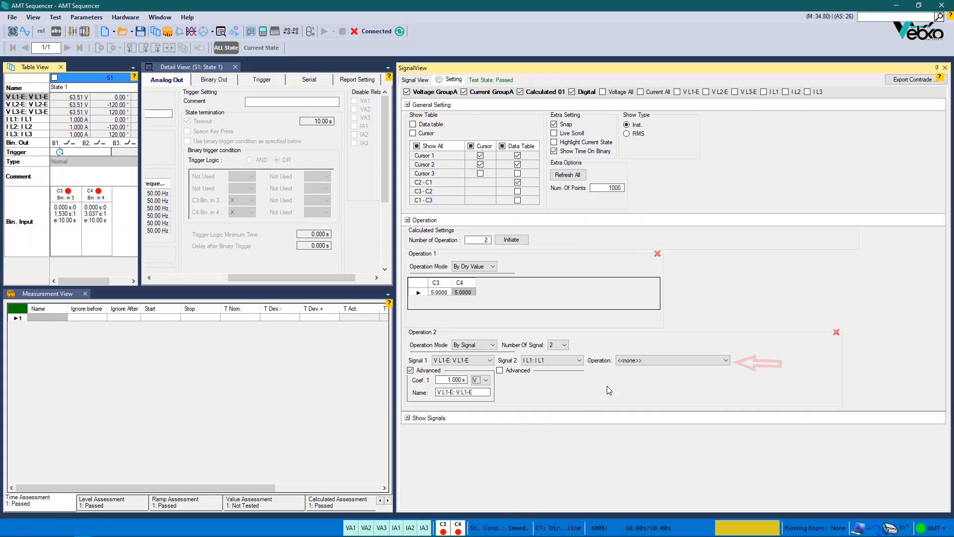
# - Set Operation 2's calculation to Signal1 RMS / Signal2 RMS and enable the calculation's advanced settings
pyautogui.click(715, 360)
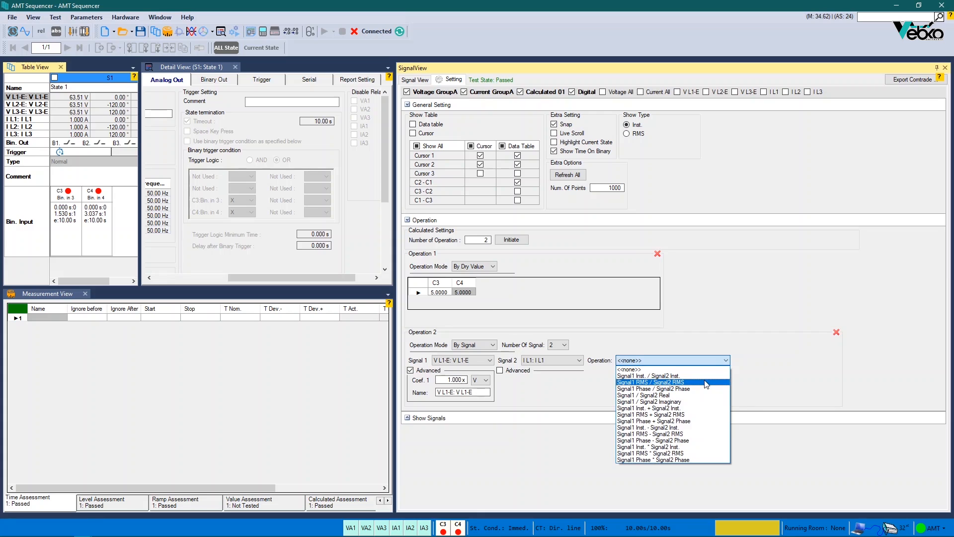
pyautogui.click(705, 382)
pyautogui.click(591, 395)
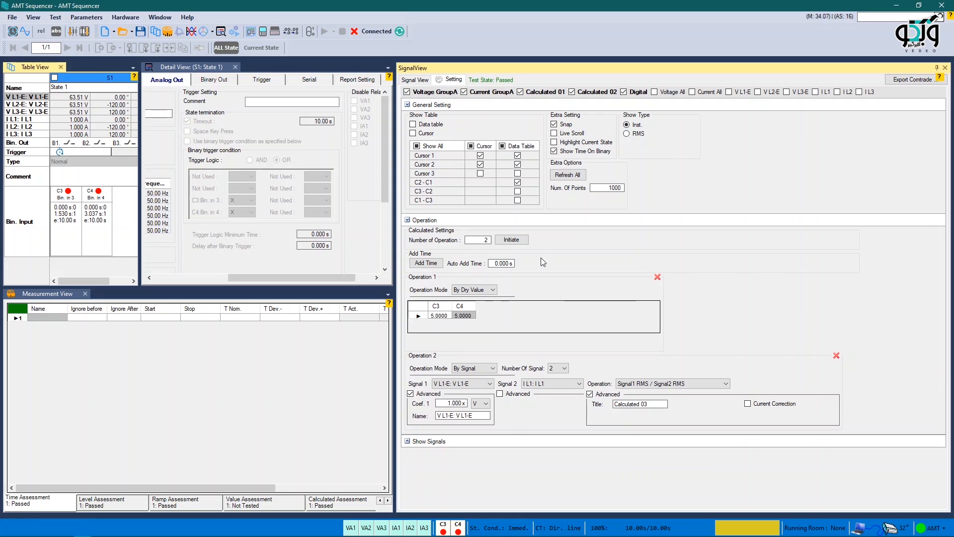
# - Set the Auto Add Time interval to 2 s and display the signal graphs
pyautogui.click(521, 265)
pyautogui.write('2')
pyautogui.click(419, 80)
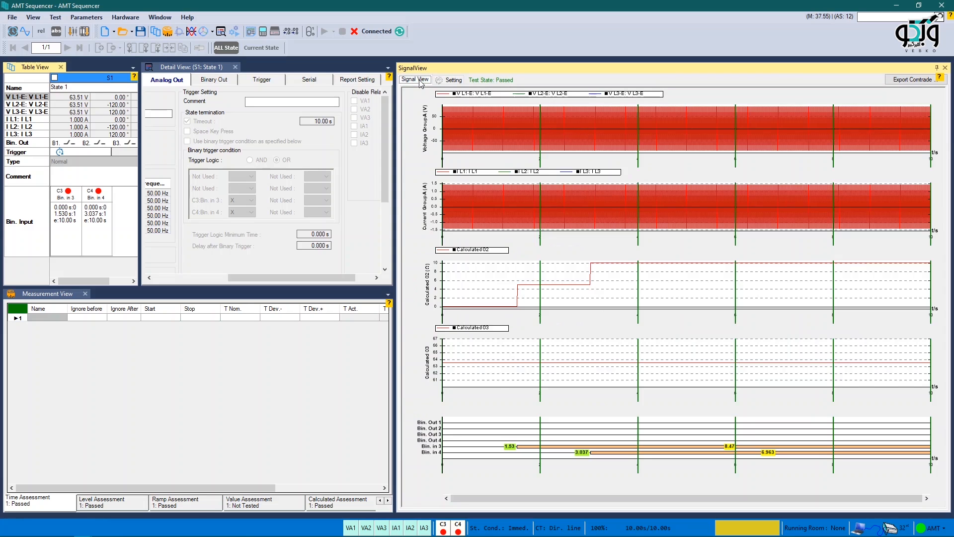
# - Add a manual time entry for Calculated 02 at 1 s in the Add Time table
pyautogui.click(447, 82)
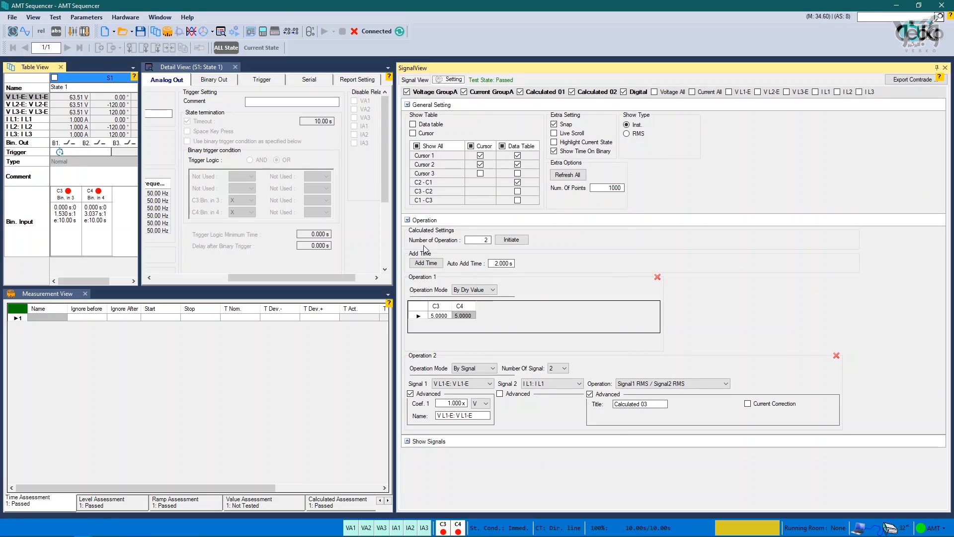
pyautogui.click(426, 263)
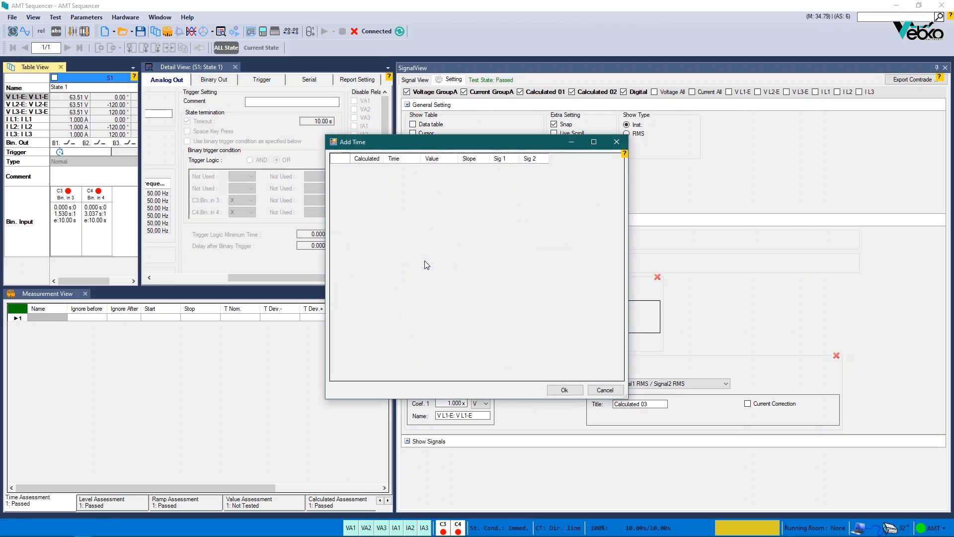
pyautogui.rightClick(424, 261)
pyautogui.click(442, 264)
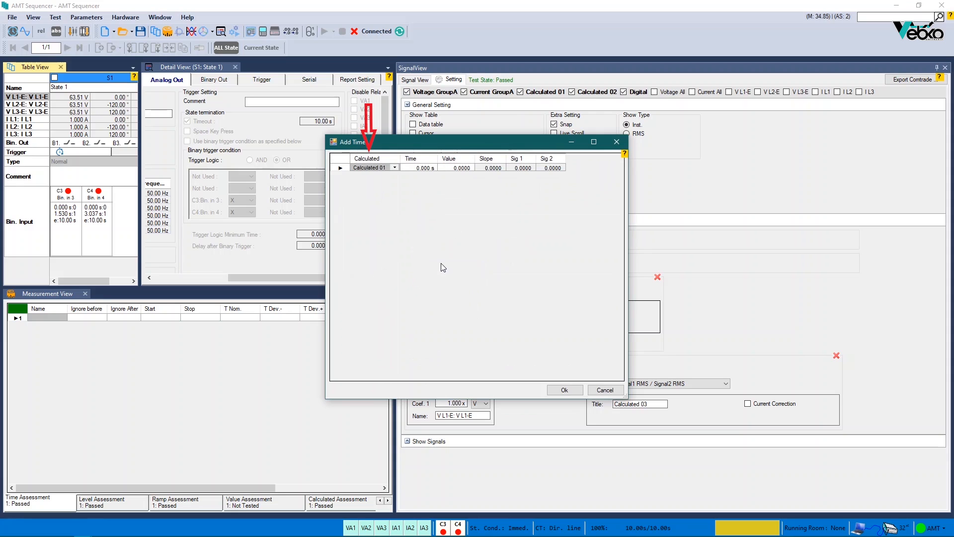
pyautogui.click(395, 169)
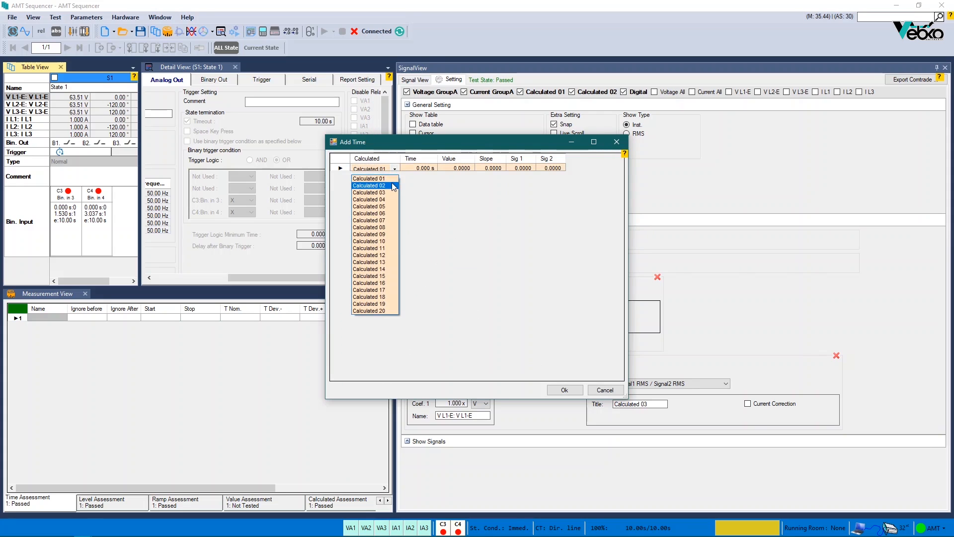
pyautogui.click(393, 185)
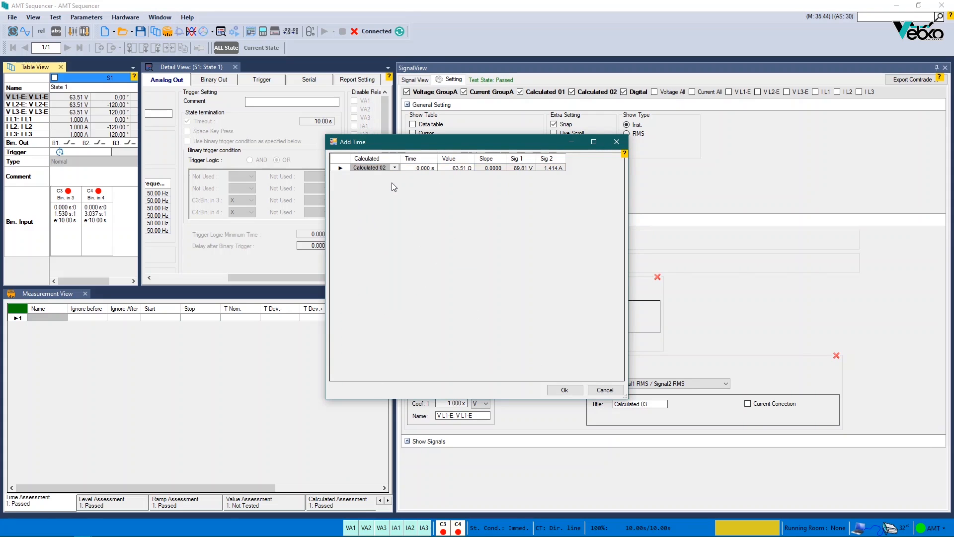
pyautogui.click(417, 169)
pyautogui.write('1')
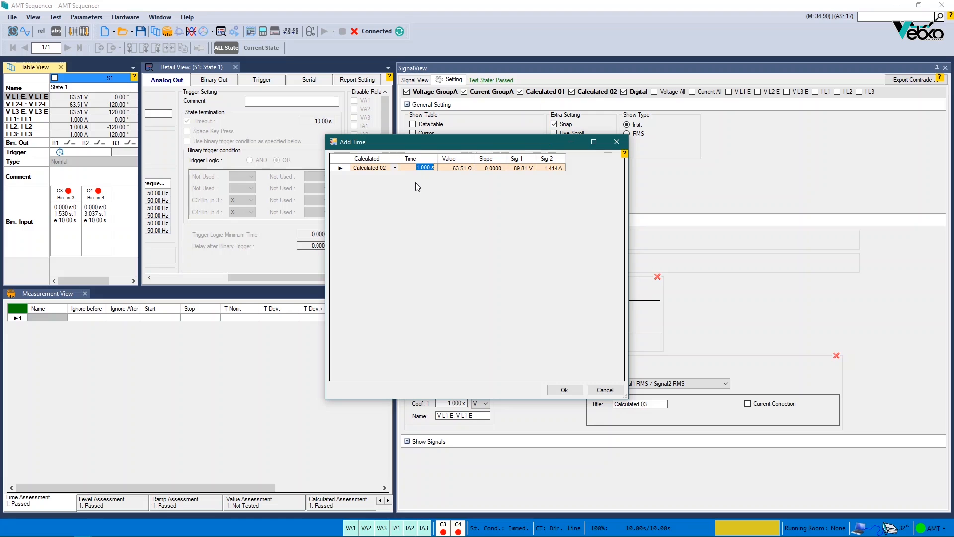
pyautogui.click(564, 390)
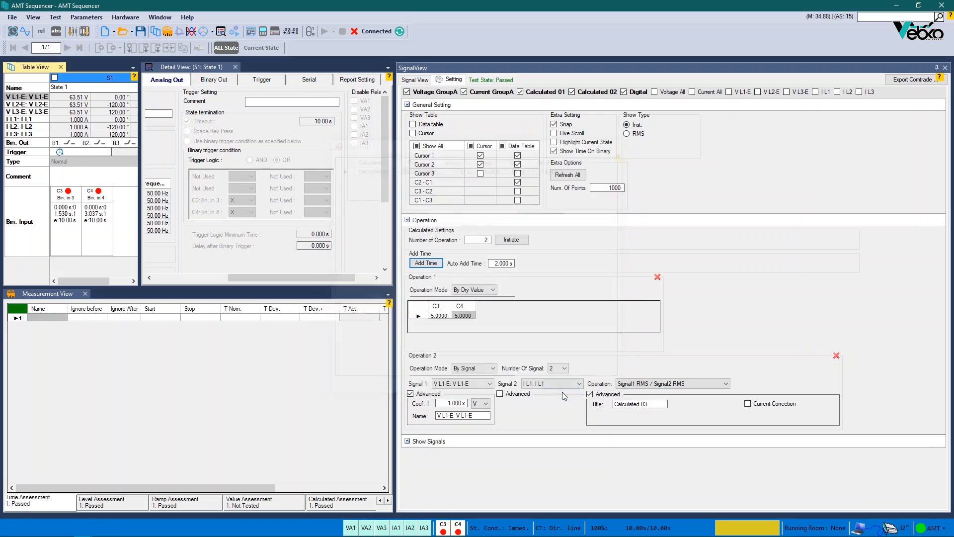
# - Enable the Q: P3, Q3 signal among the additional signals and display the Q Signals graph
pyautogui.click(407, 441)
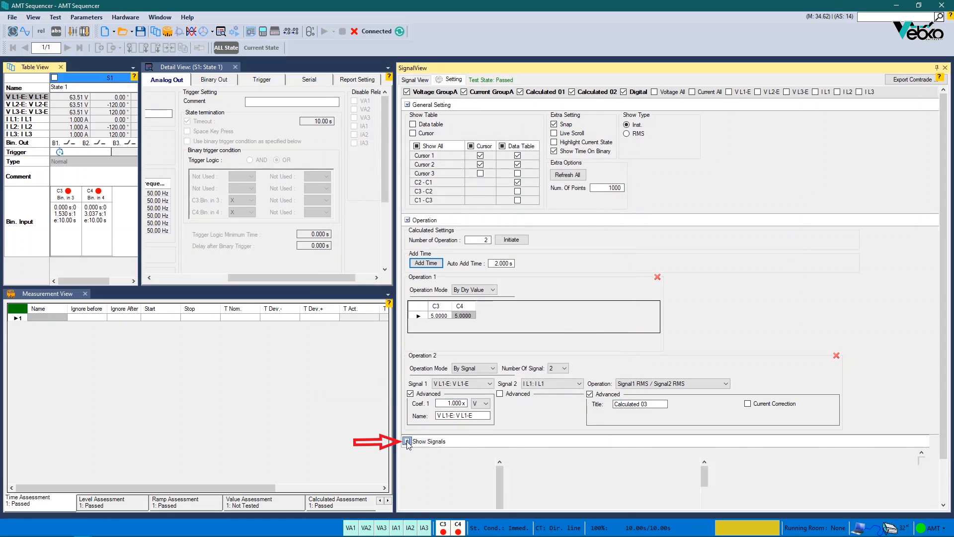
pyautogui.moveTo(948, 371); pyautogui.dragTo(947, 435)
pyautogui.moveTo(610, 503); pyautogui.dragTo(794, 512)
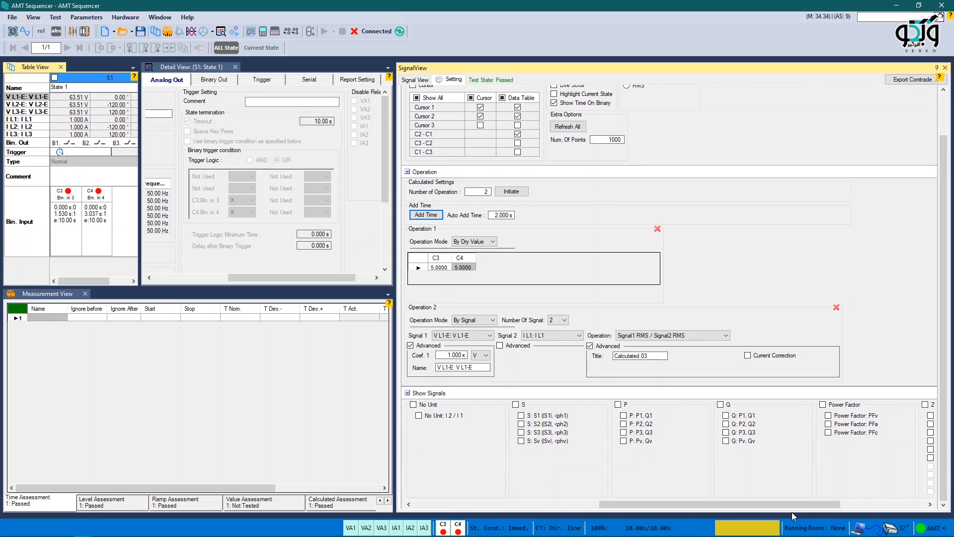
pyautogui.click(726, 432)
pyautogui.moveTo(938, 359); pyautogui.dragTo(939, 311)
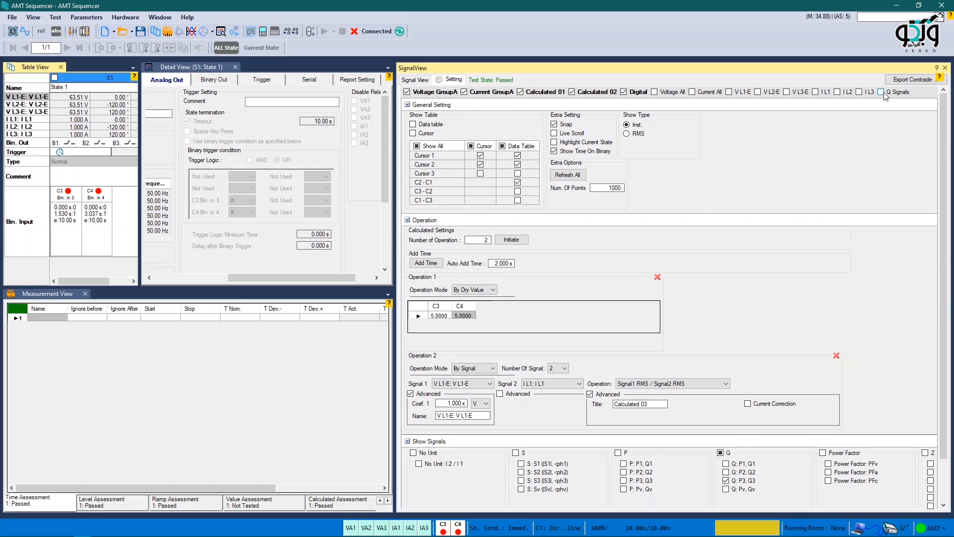
pyautogui.click(416, 80)
pyautogui.moveTo(937, 171); pyautogui.dragTo(942, 207)
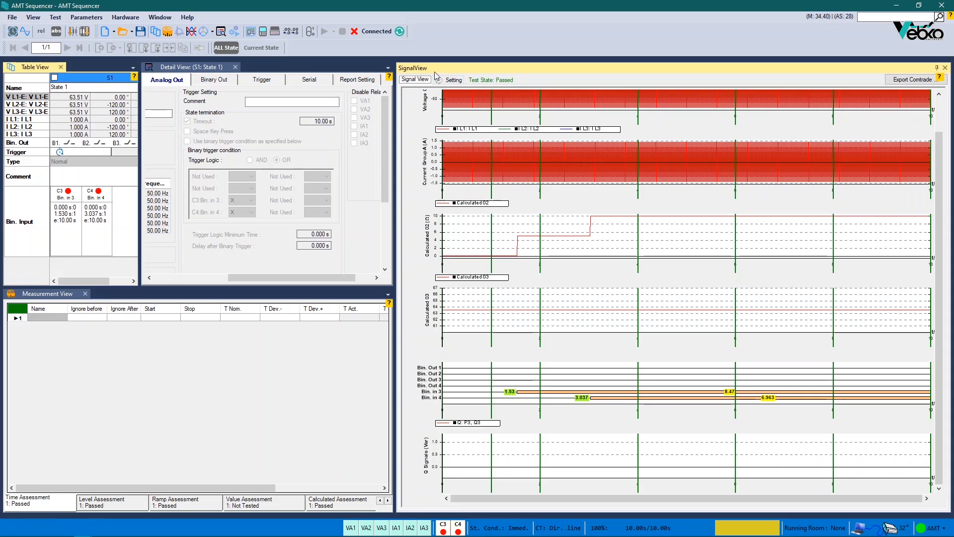
# - Clear the test results and assign the default Trip targets to binary inputs C1 to C8 in the hardware configuration
pyautogui.click(355, 32)
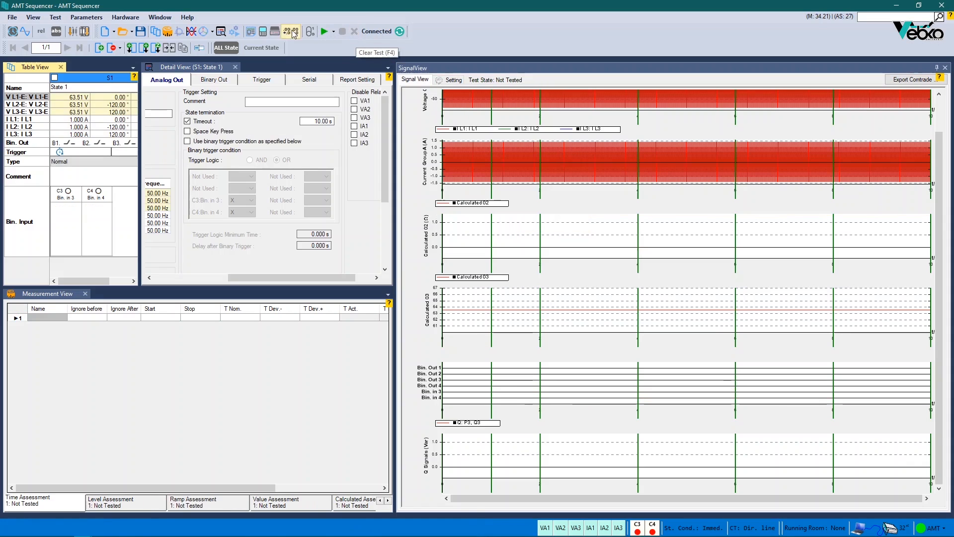
pyautogui.click(277, 32)
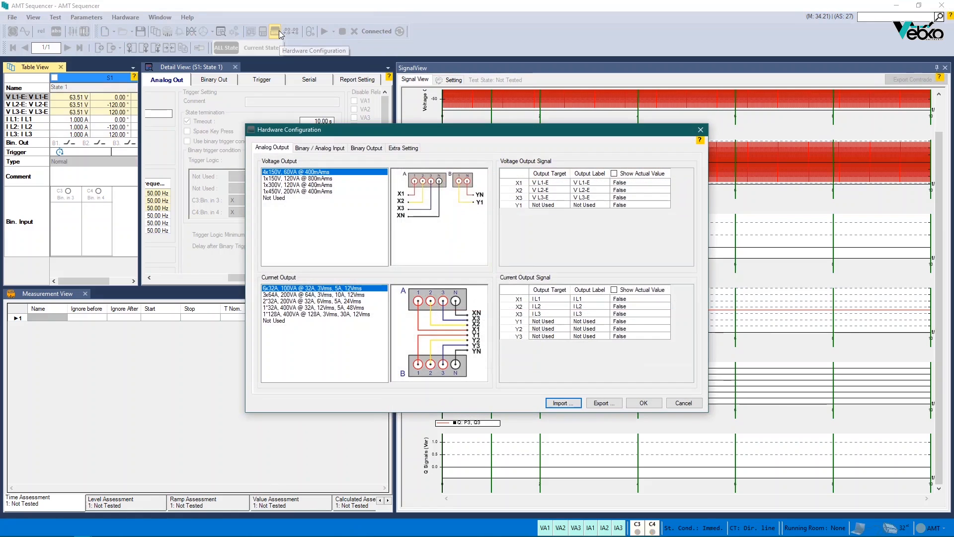
pyautogui.click(329, 148)
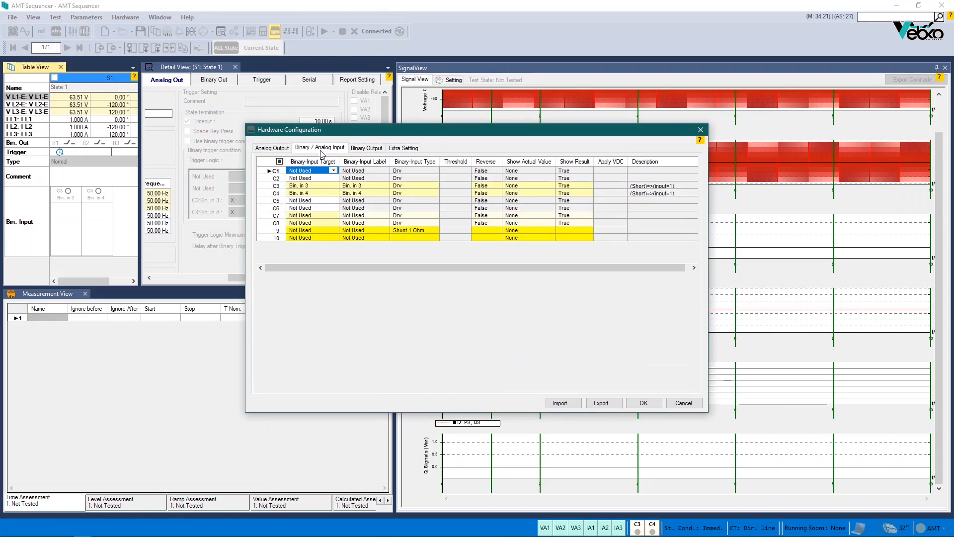
pyautogui.click(279, 162)
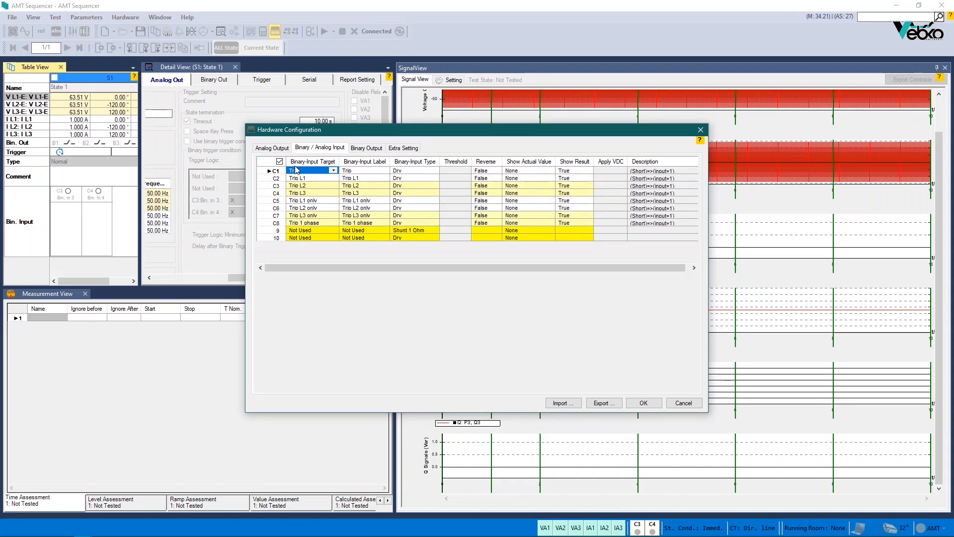
# - Set Show Actual Value to AC for C1, apply it to all binary inputs and accept the hardware configuration
pyautogui.click(537, 173)
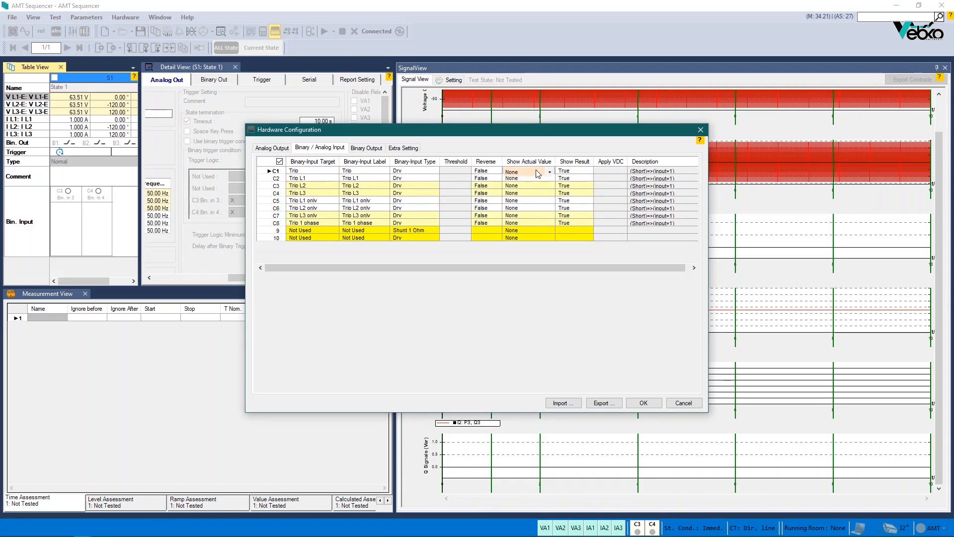
pyautogui.click(538, 188)
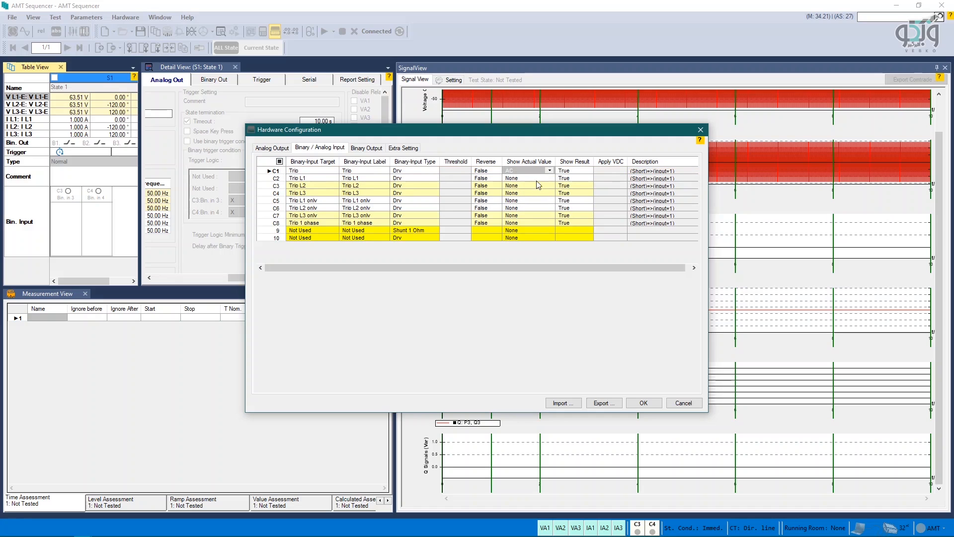
pyautogui.rightClick(535, 171)
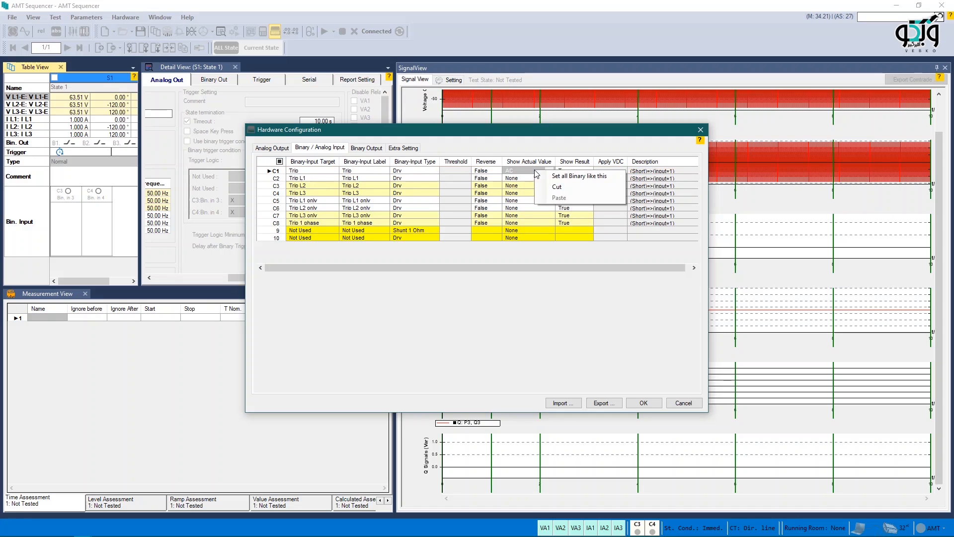
pyautogui.click(573, 178)
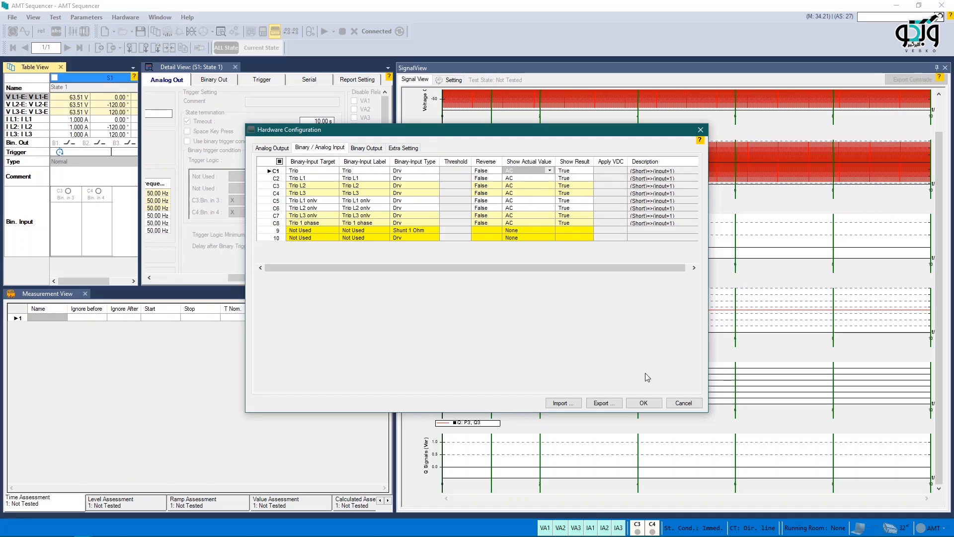
pyautogui.click(650, 401)
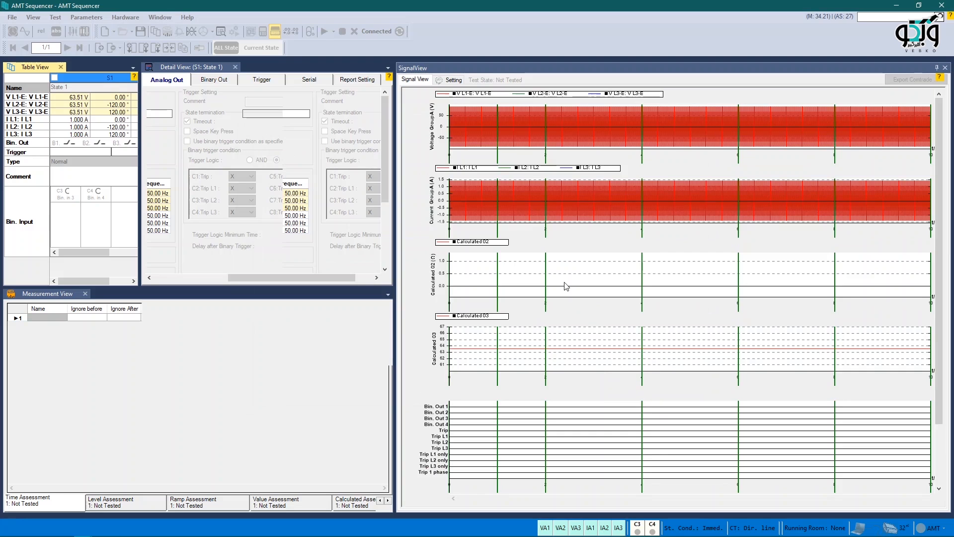
# - In the SignalView settings for actual binary graphs, add Trip L1, Trip L2, Trip L3 and Trip L1 only to the Trip graph
pyautogui.click(454, 81)
pyautogui.moveTo(468, 102); pyautogui.dragTo(623, 130)
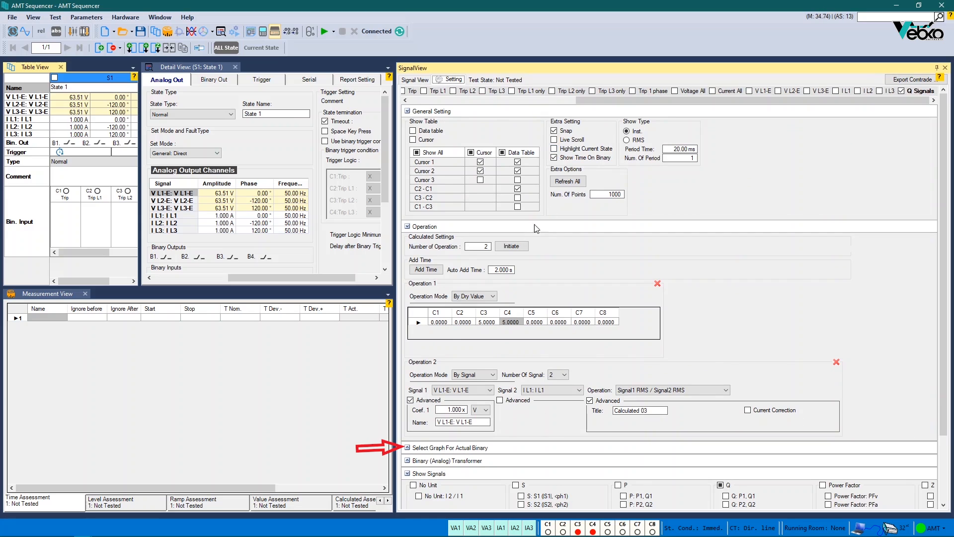
pyautogui.click(407, 447)
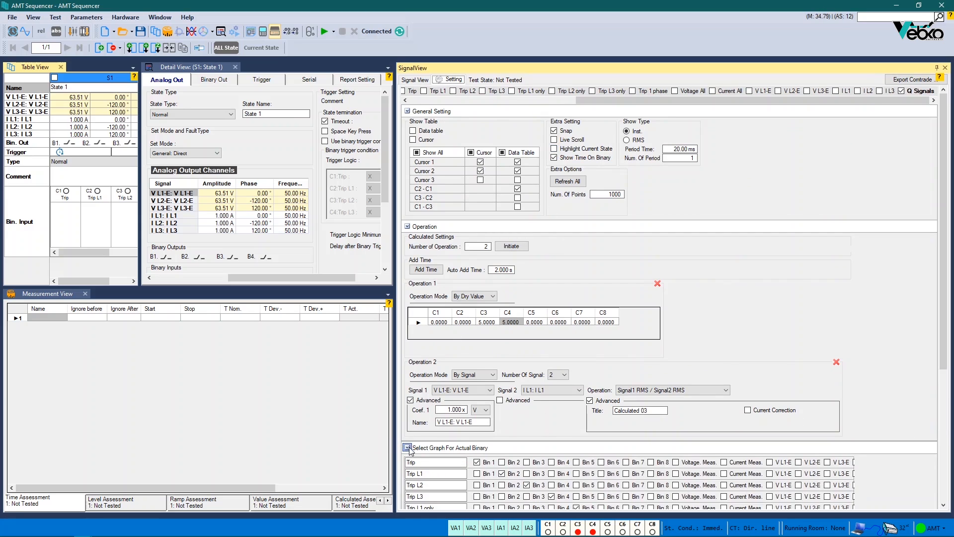
pyautogui.moveTo(943, 298); pyautogui.dragTo(946, 401)
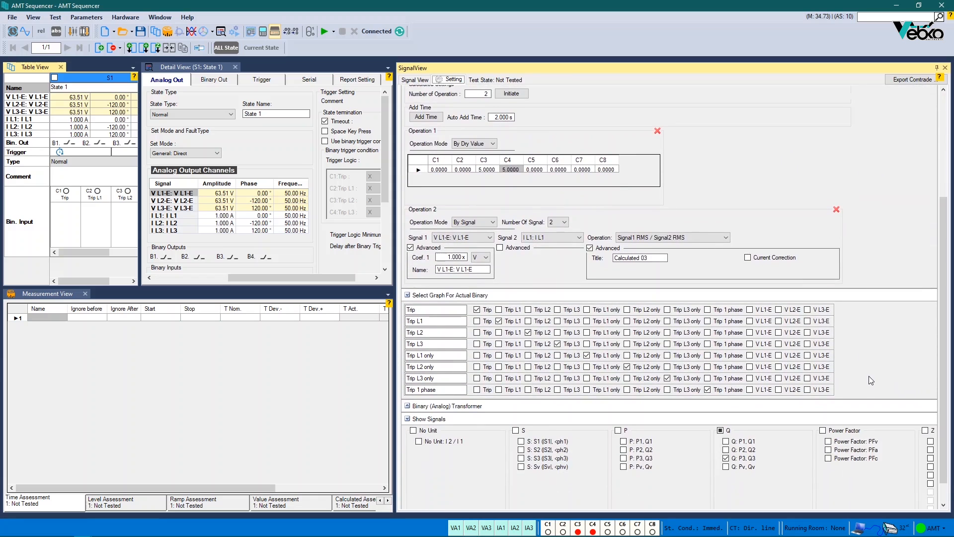
pyautogui.click(499, 310)
pyautogui.click(557, 310)
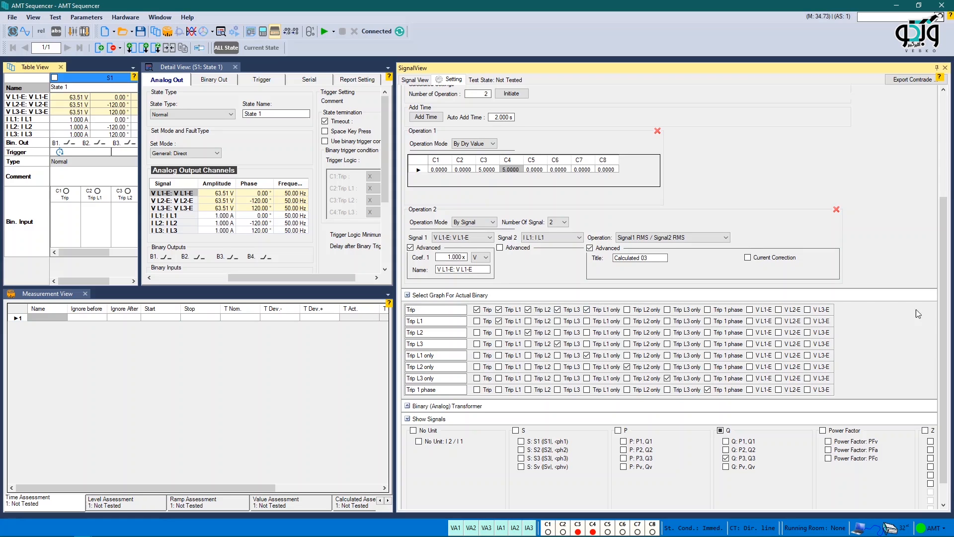
# - Enable the Trip graph among the displayed signals and view it in the signal graphs
pyautogui.moveTo(947, 306); pyautogui.dragTo(947, 203)
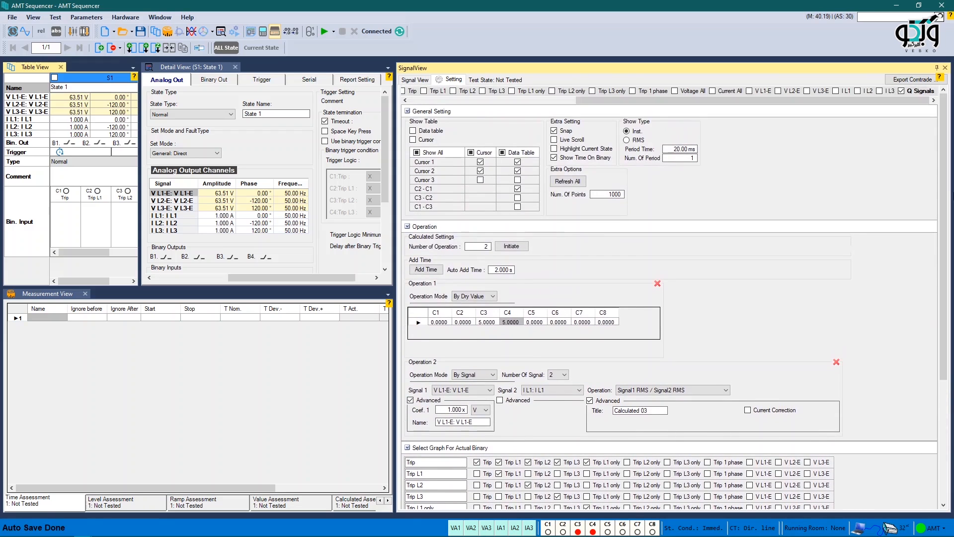
pyautogui.moveTo(681, 99); pyautogui.dragTo(577, 99)
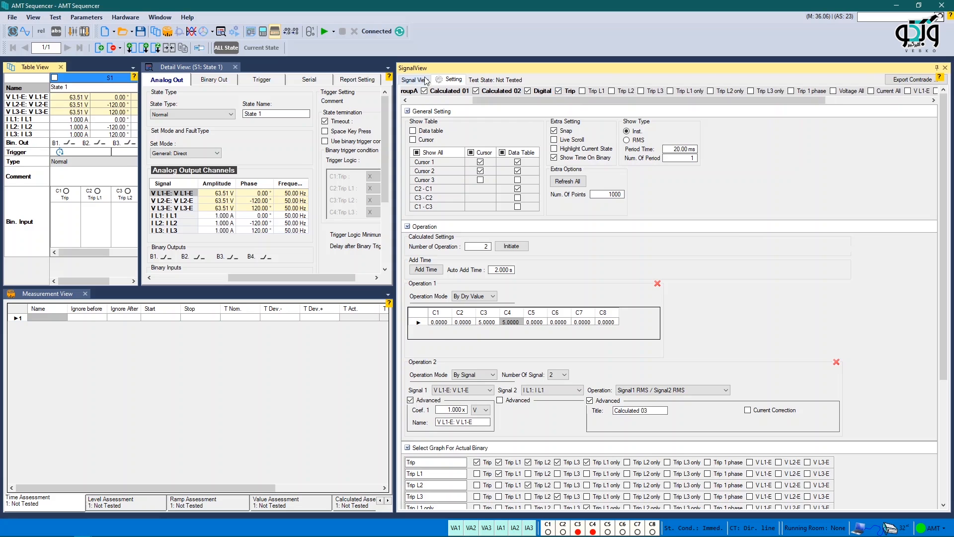
pyautogui.click(426, 81)
pyautogui.moveTo(942, 145); pyautogui.dragTo(942, 249)
# - In the Binary (Analog) Transformer settings, set the Trip signal's Mul to 2 and its Sum to 3
pyautogui.click(453, 79)
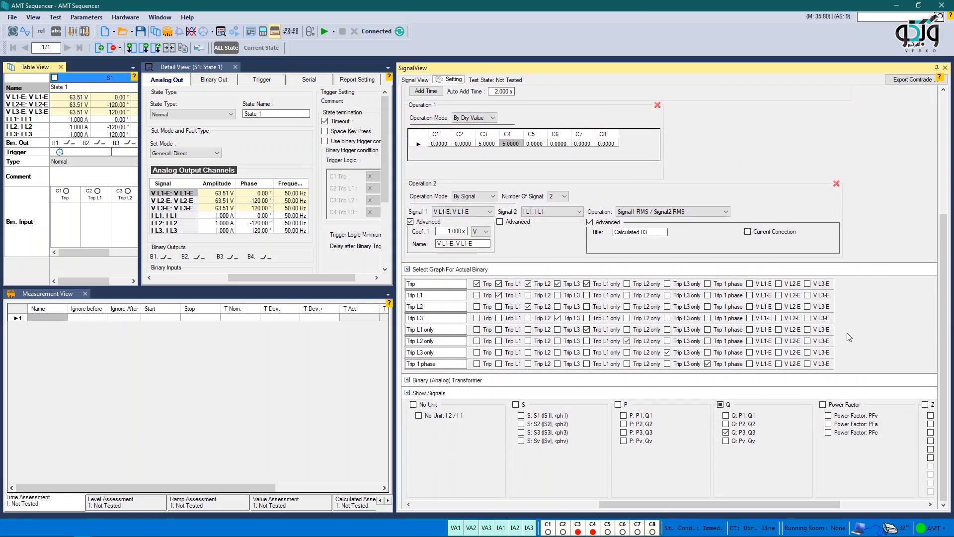
pyautogui.click(407, 380)
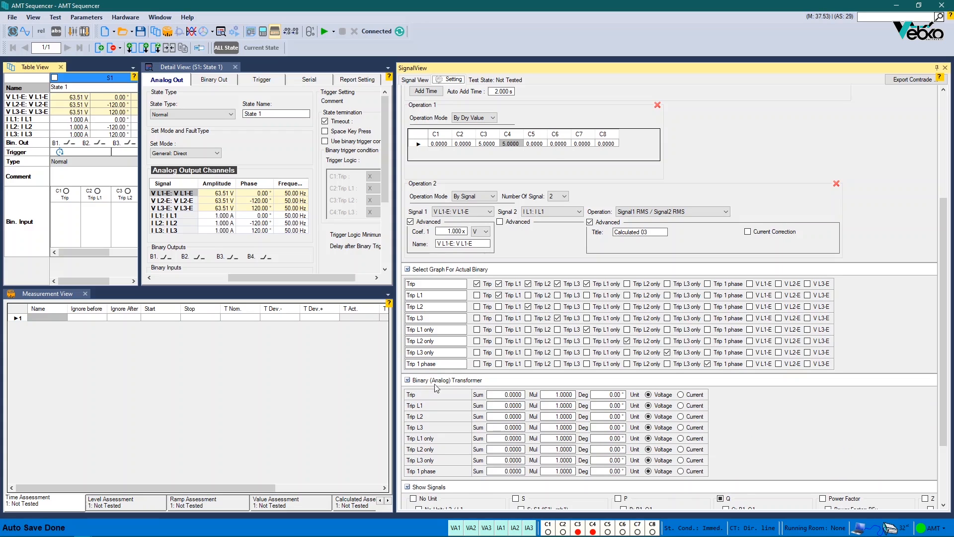
pyautogui.doubleClick(552, 396)
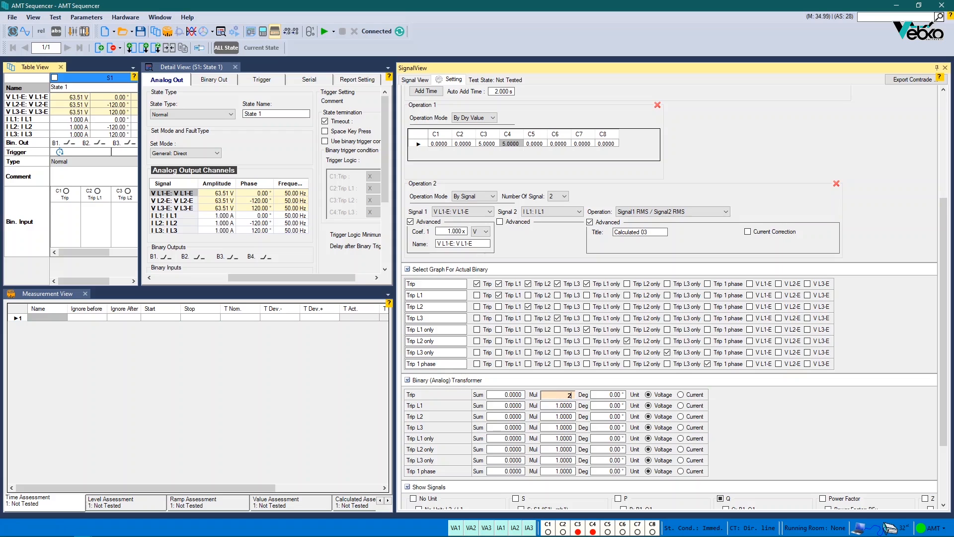
pyautogui.write('2')
pyautogui.doubleClick(512, 395)
pyautogui.write('3')
pyautogui.press('Return')
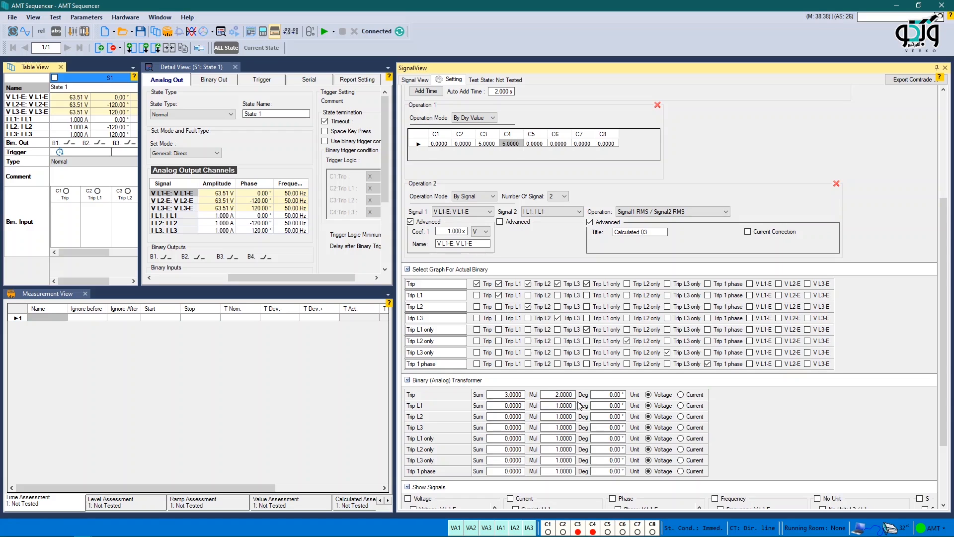